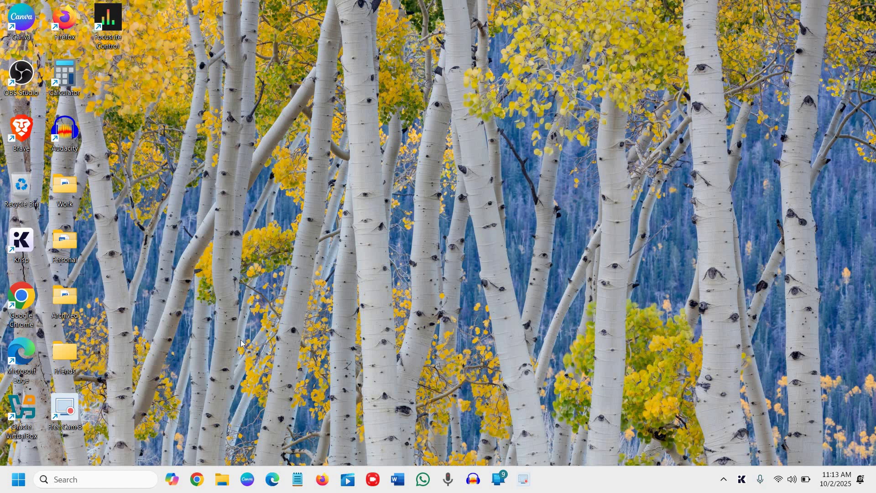
# Step: Open Settings from the Start menu and go to Privacy & security > Windows Security
pyautogui.press('super+i')
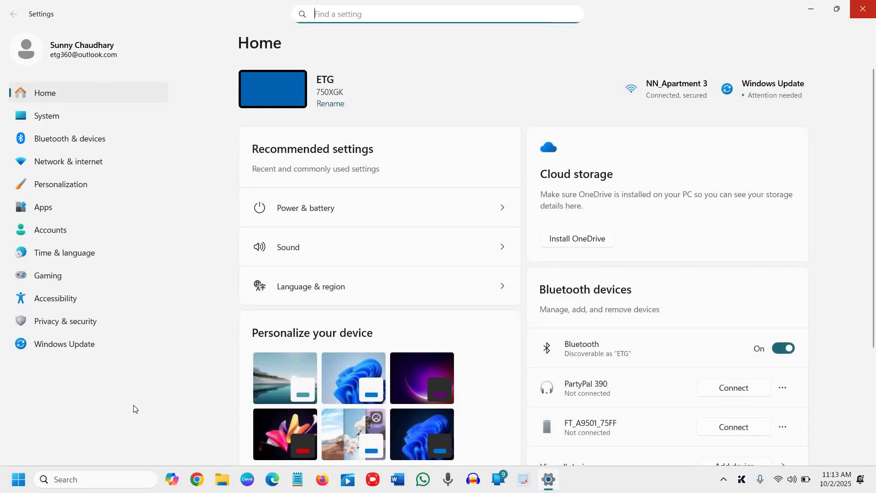
pyautogui.click(862, 9)
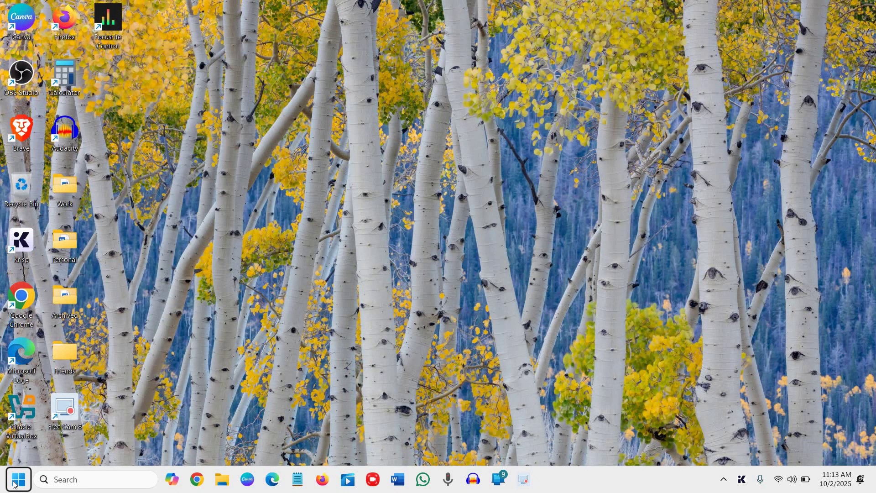
pyautogui.rightClick(16, 482)
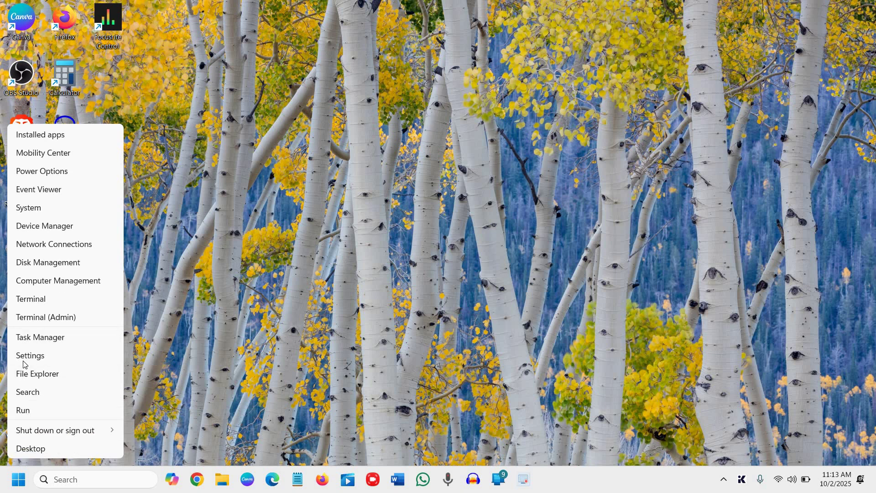
pyautogui.click(23, 358)
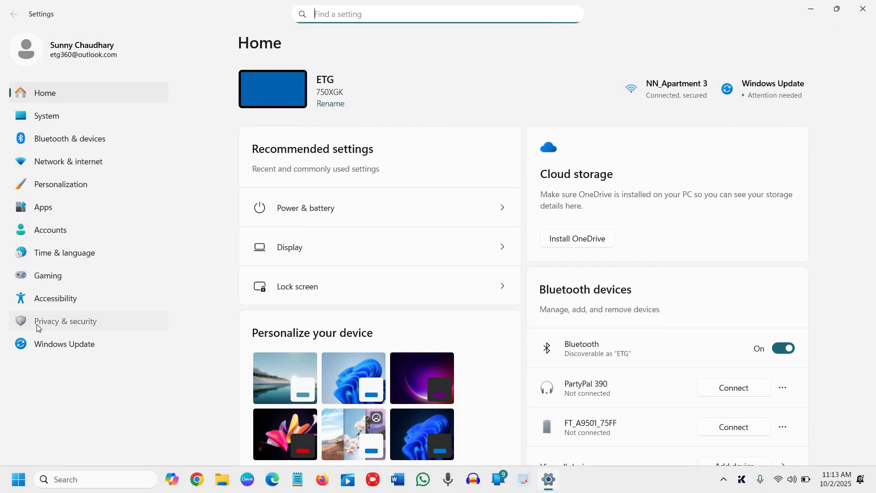
pyautogui.click(38, 328)
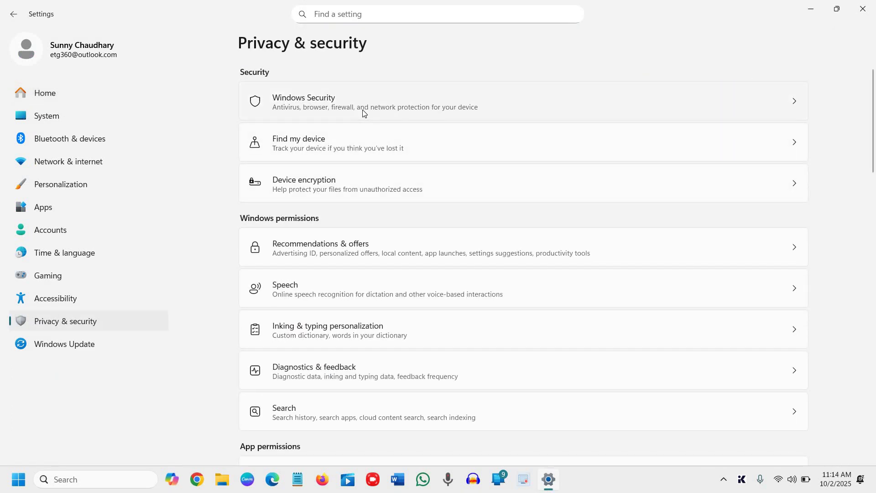
pyautogui.click(487, 111)
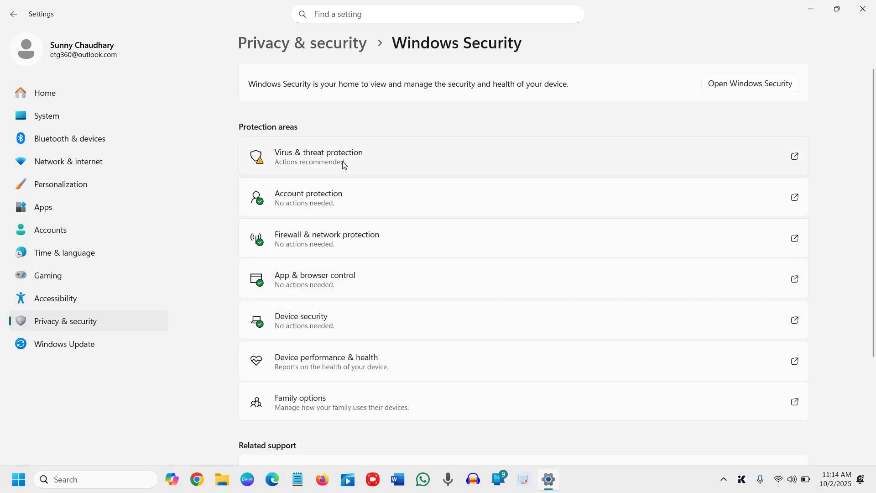
# Step: Launch a quick scan from Virus & threat protection and return to Security at a glance
pyautogui.click(407, 163)
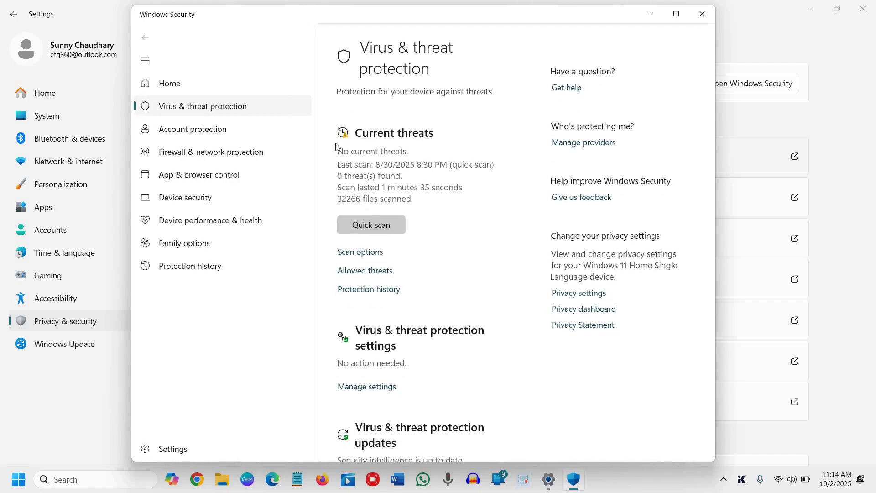
pyautogui.click(372, 225)
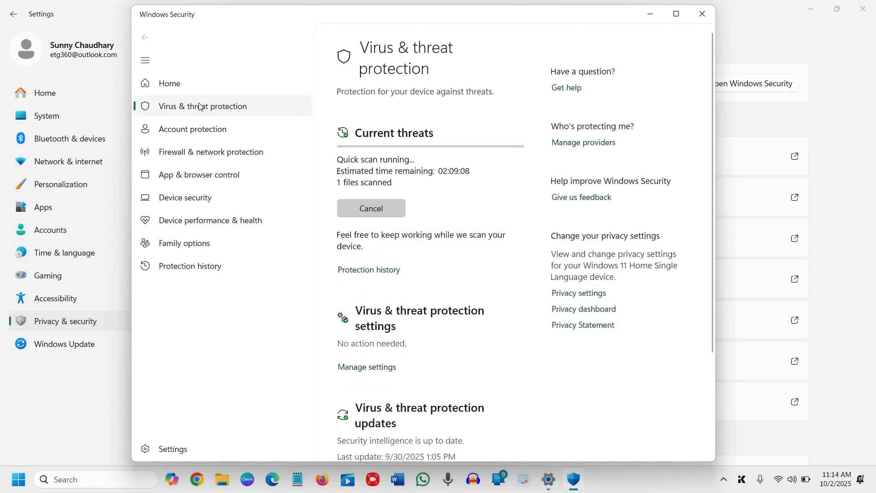
pyautogui.click(178, 91)
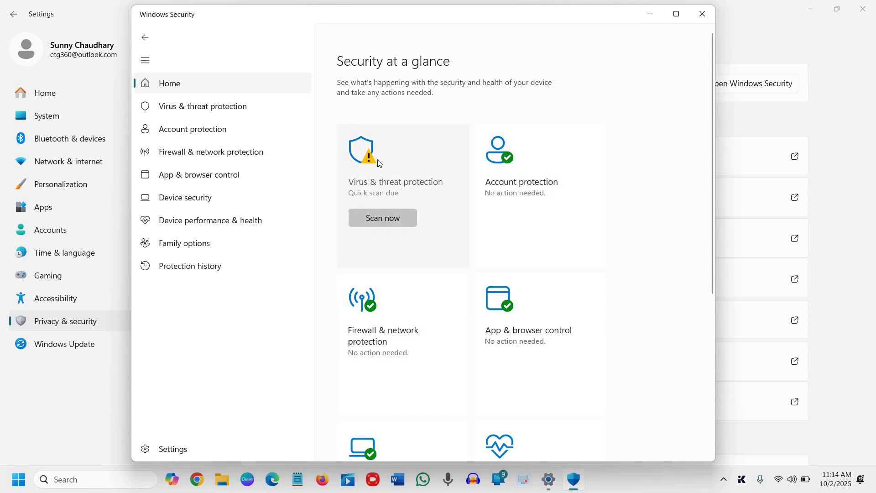
pyautogui.click(393, 219)
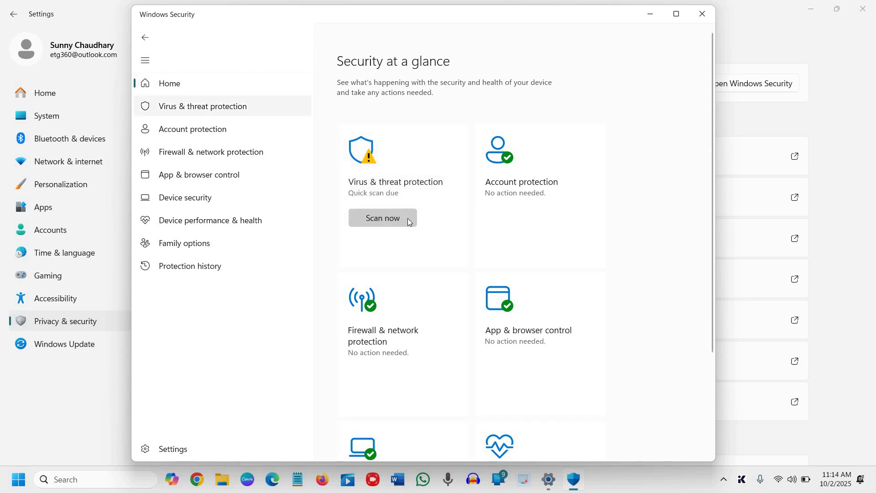
pyautogui.click(217, 89)
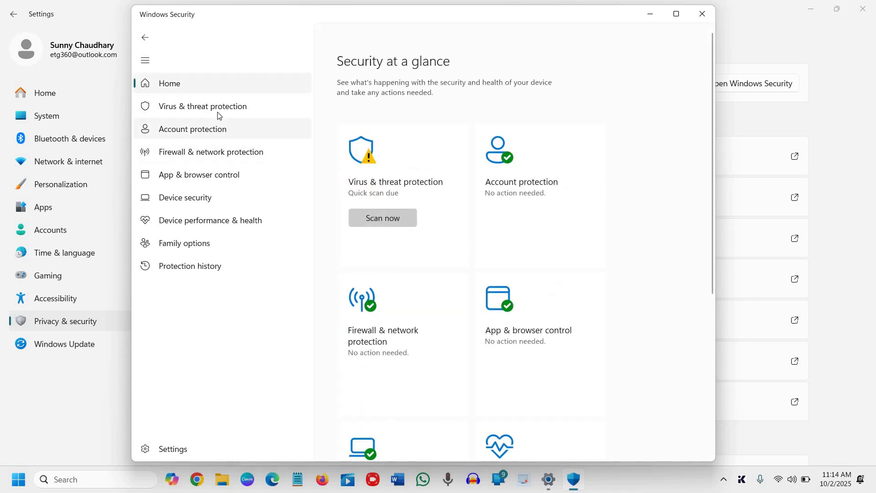
# Step: Check that Smart App Control is turned Off, then move to Device security
pyautogui.click(206, 180)
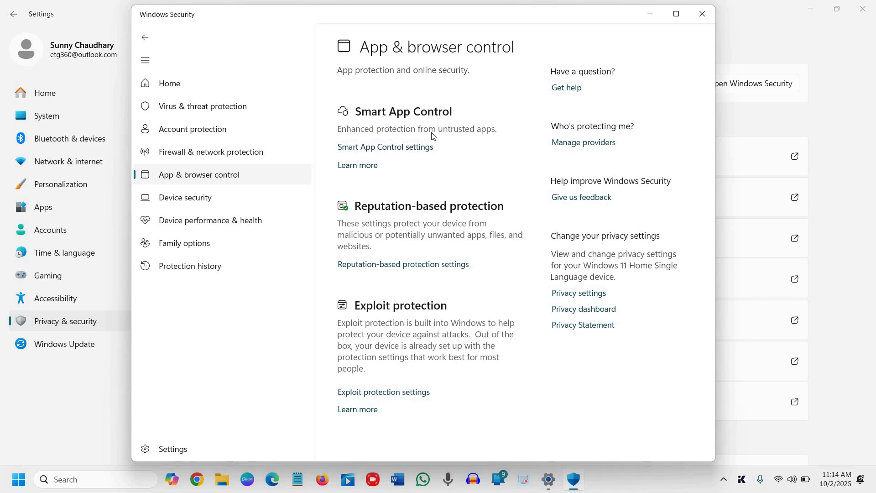
pyautogui.click(408, 147)
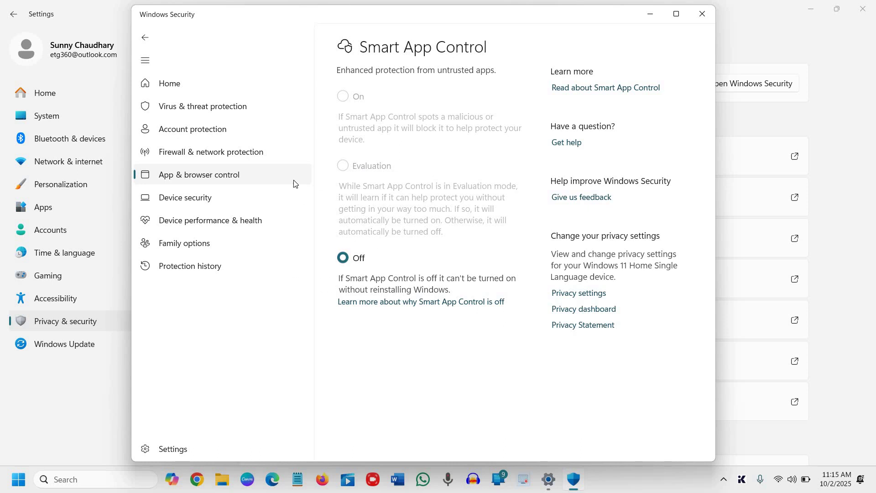
pyautogui.click(269, 202)
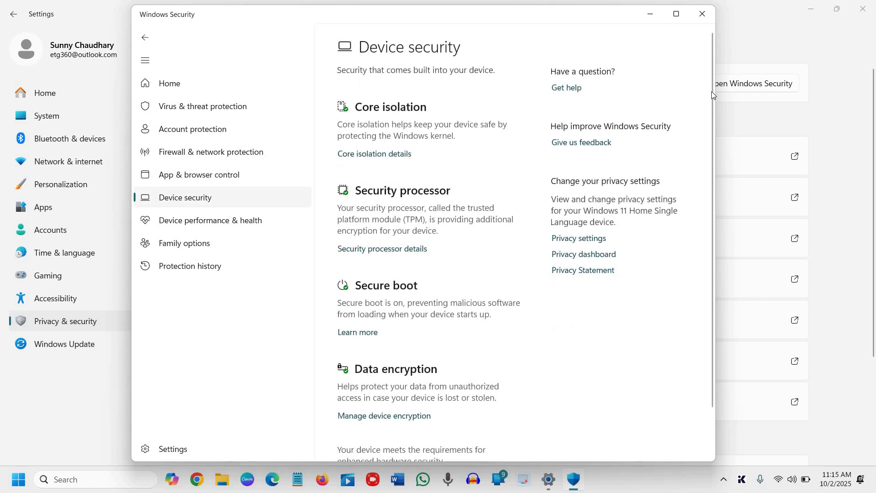
# Step: Look over Device security, then follow the quick scan's progress on Virus & threat protection
pyautogui.scroll(-1, 719, 142)
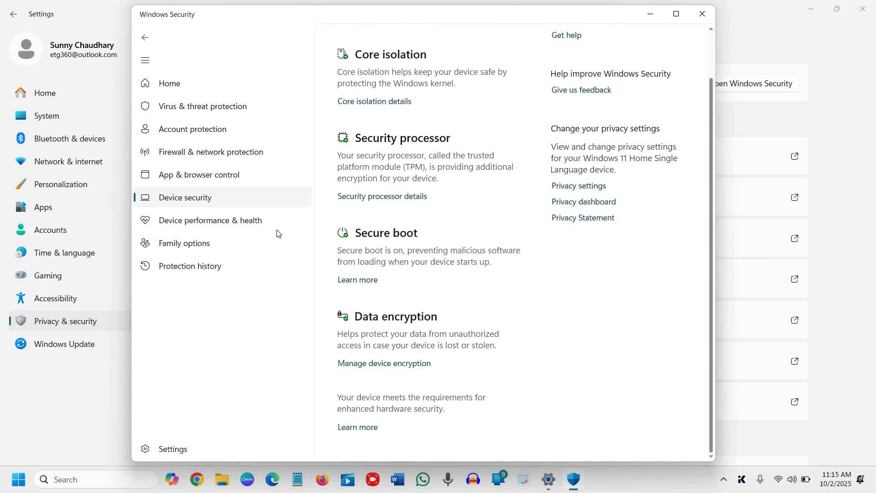
pyautogui.click(178, 104)
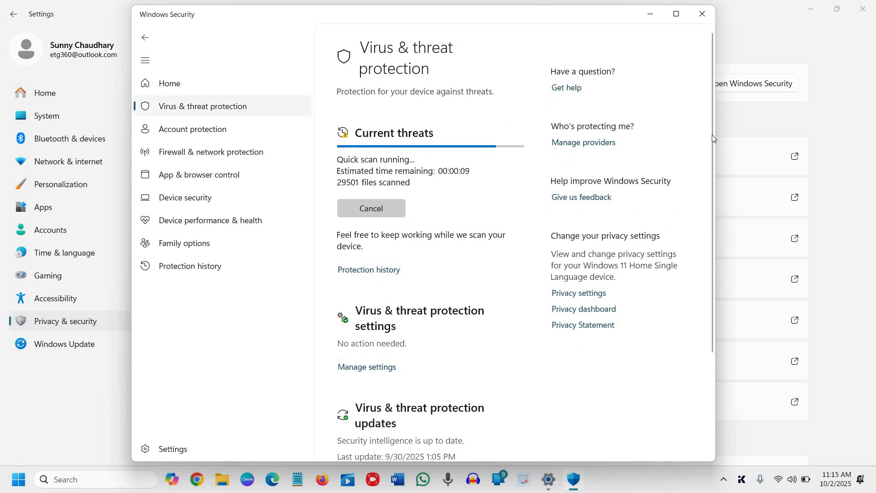
pyautogui.scroll(-3, 420, 347)
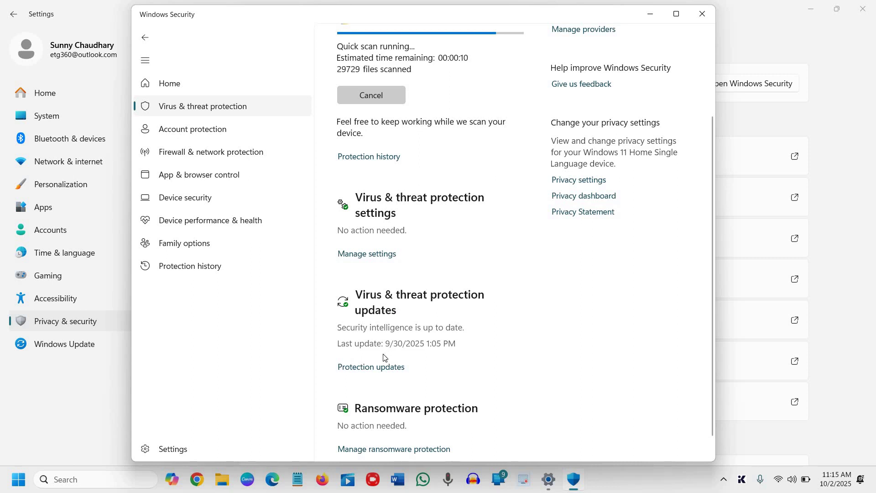
# Step: Check for newer security intelligence than version 1.437.227.0 on Protection updates
pyautogui.click(381, 369)
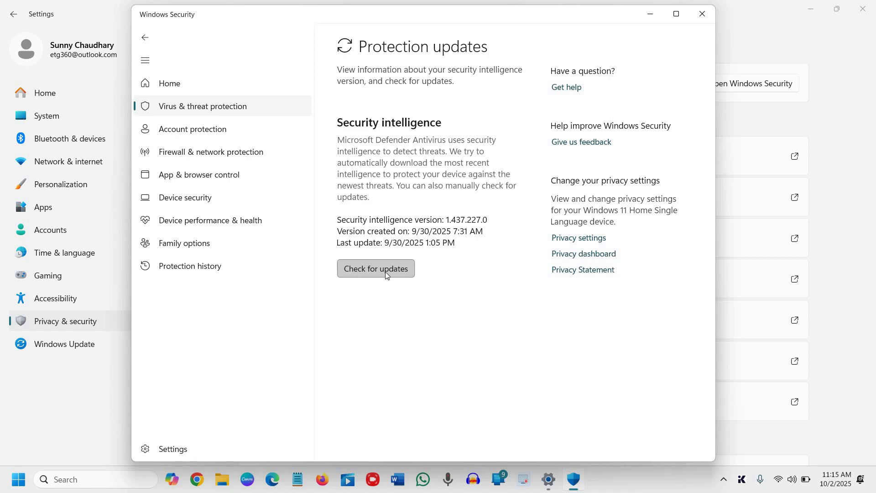
pyautogui.click(385, 272)
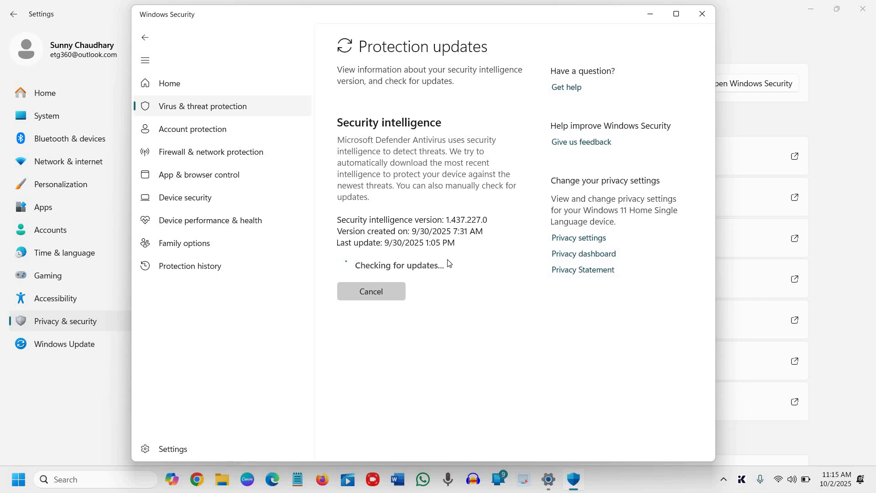
# Step: Review the Windows Update history in Settings
pyautogui.click(648, 14)
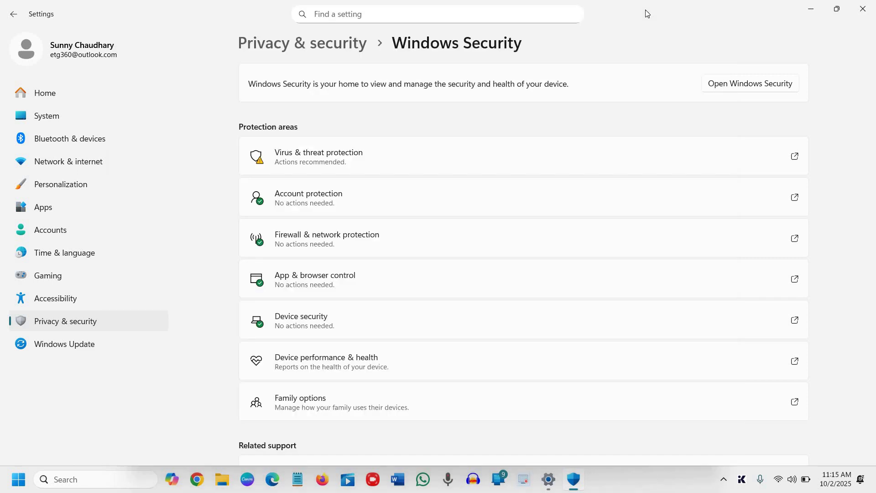
pyautogui.click(79, 348)
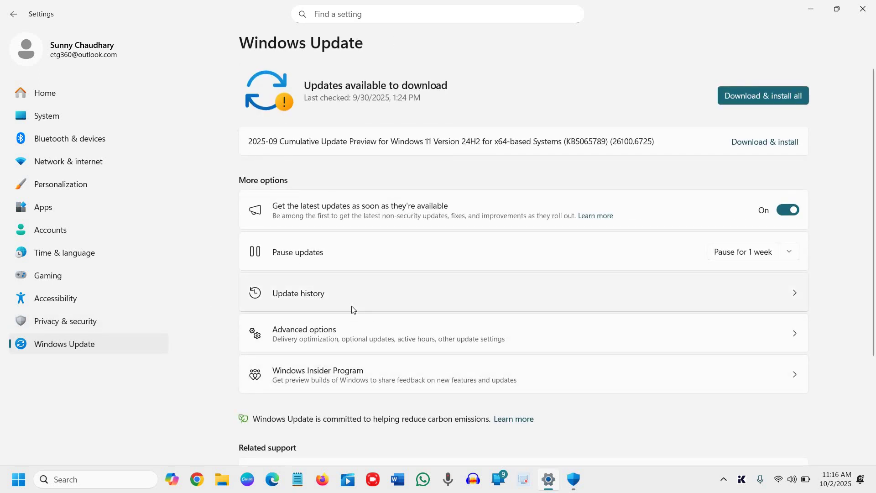
pyautogui.click(352, 305)
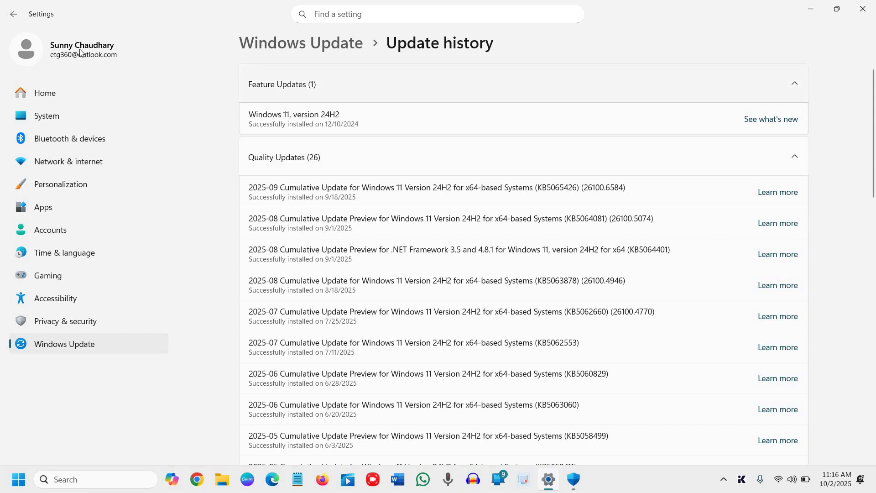
pyautogui.click(86, 350)
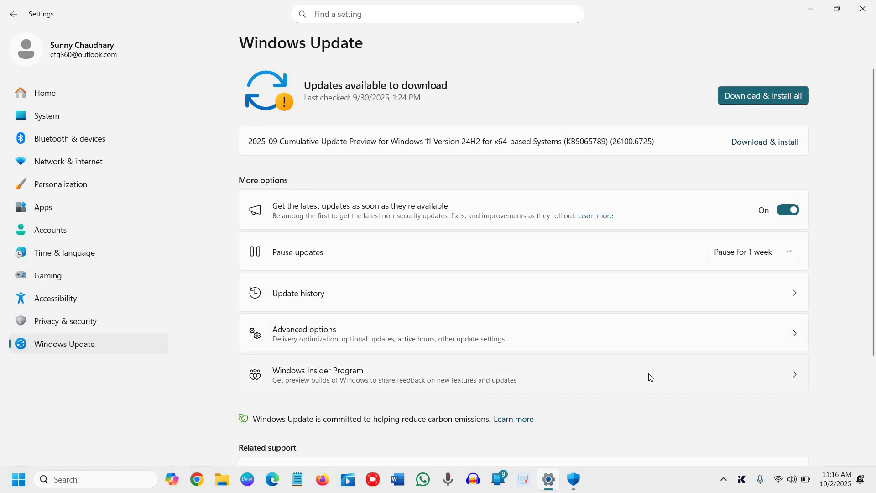
# Step: Confirm no optional updates exist under Advanced options, then return to Windows Update
pyautogui.click(664, 338)
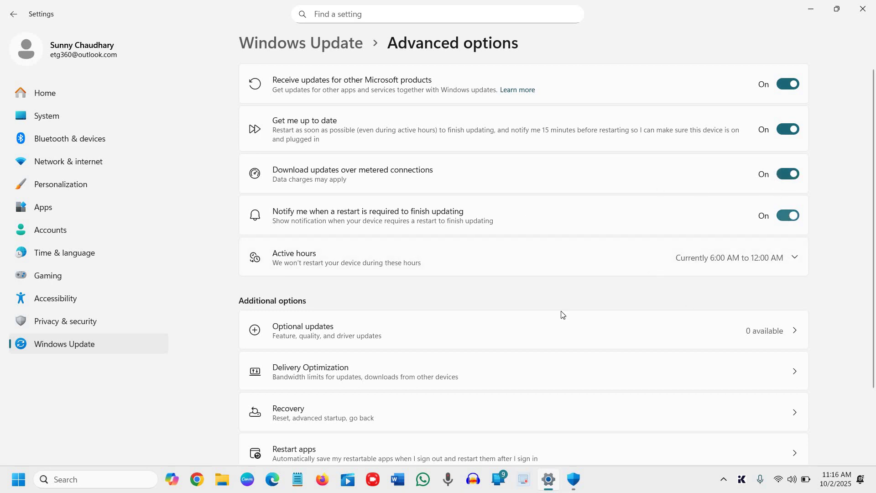
pyautogui.click(565, 345)
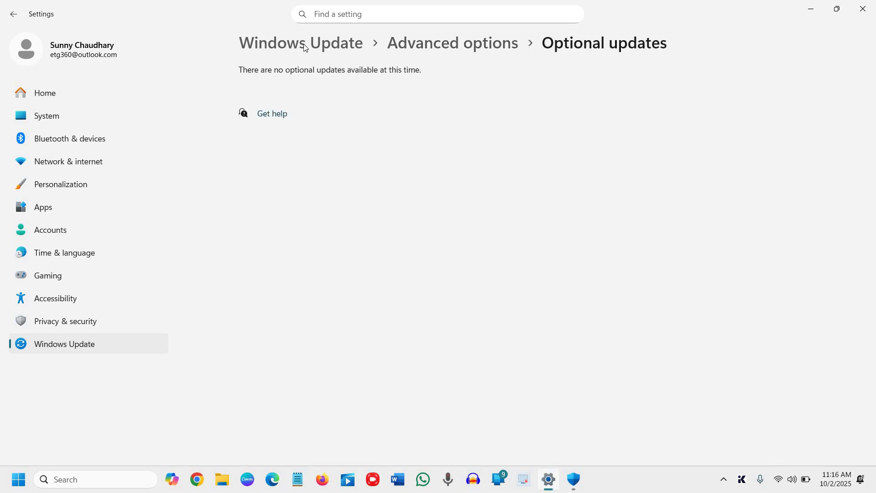
pyautogui.click(329, 47)
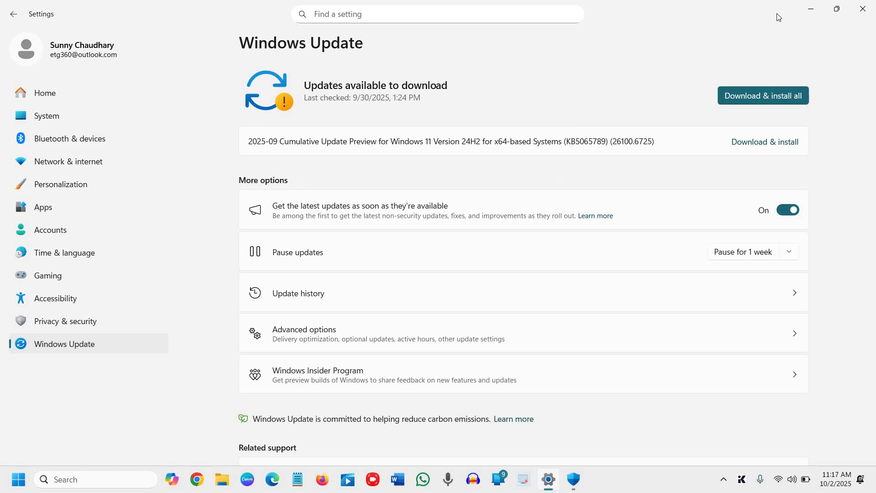
# Step: Close Settings and verify the firewall is on for domain, private and public networks
pyautogui.click(864, 7)
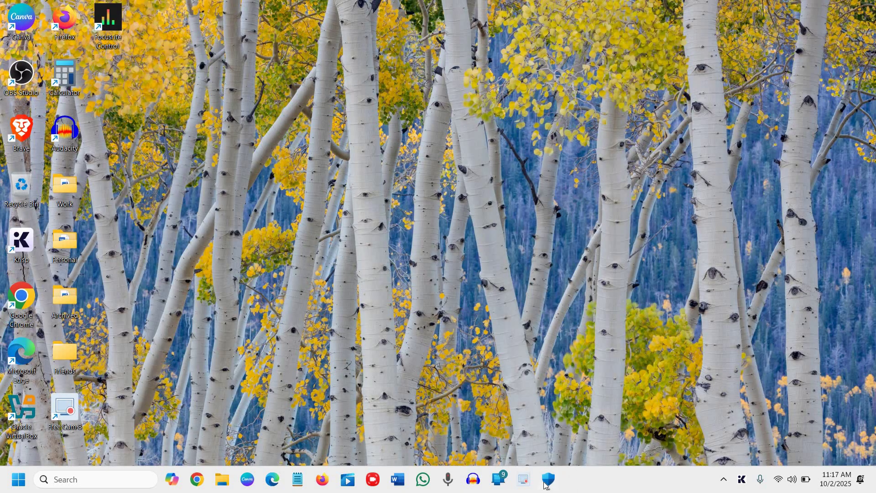
pyautogui.click(546, 483)
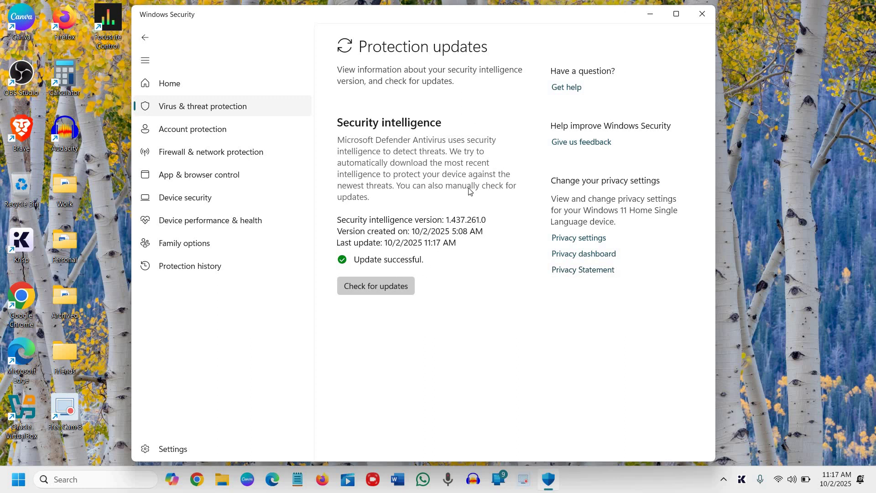
pyautogui.click(234, 158)
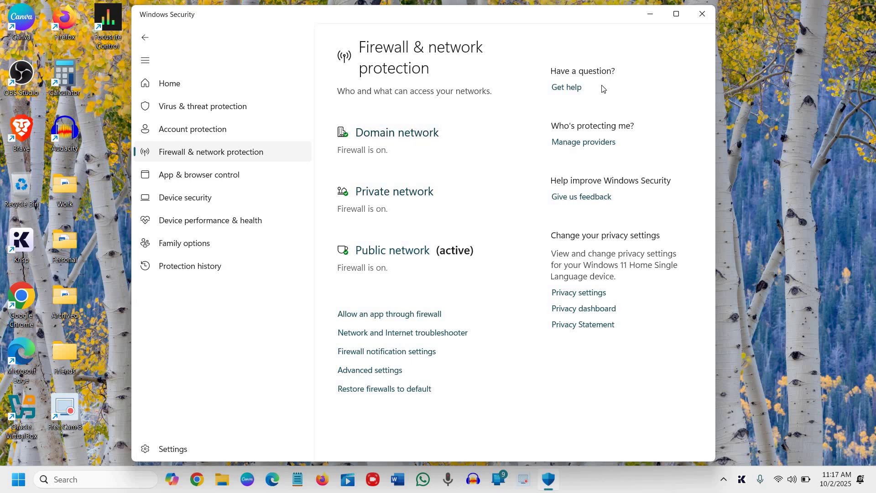
pyautogui.click(701, 18)
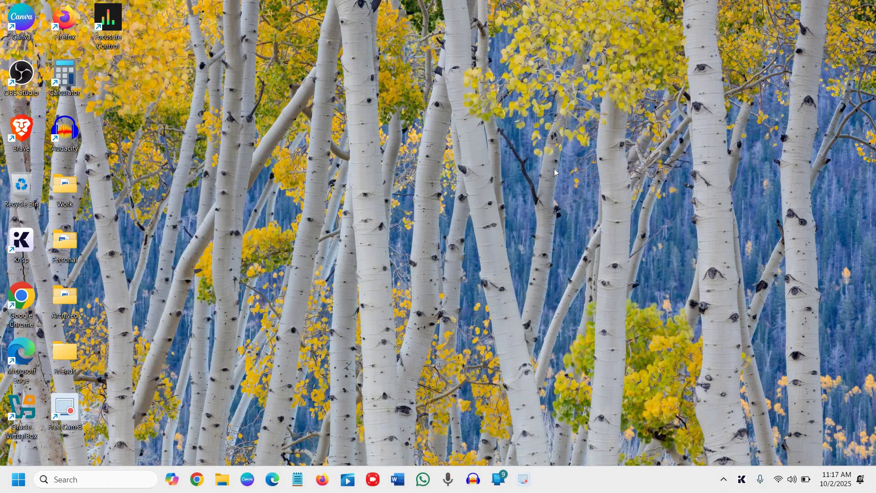